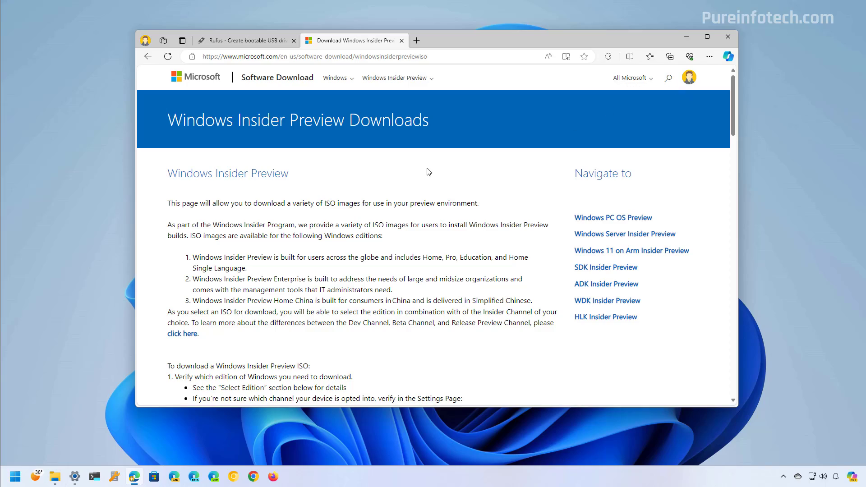
Select and confirm the Windows 11 Dev Channel Build 26058 edition.
{"action": "scroll", "coordinate": [429, 172], "scroll_direction": "down", "scroll_amount": 20}
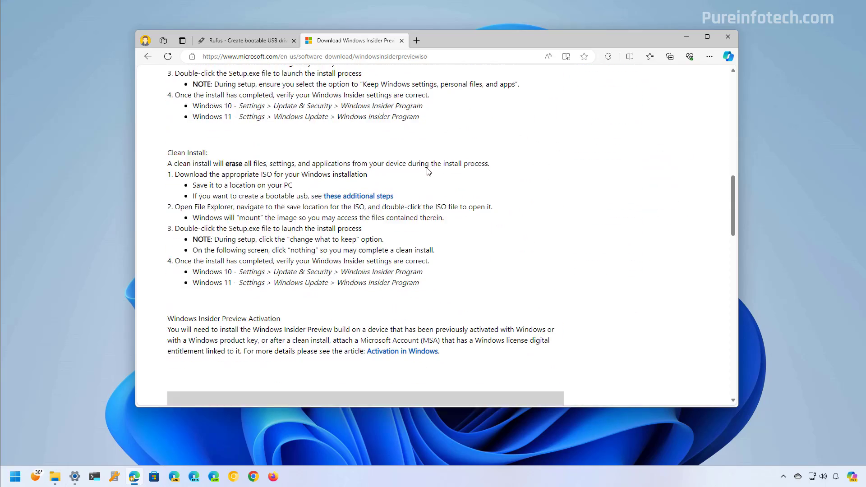
{"action": "scroll", "coordinate": [427, 171], "scroll_direction": "down", "scroll_amount": 5}
{"action": "left_click", "coordinate": [228, 188]}
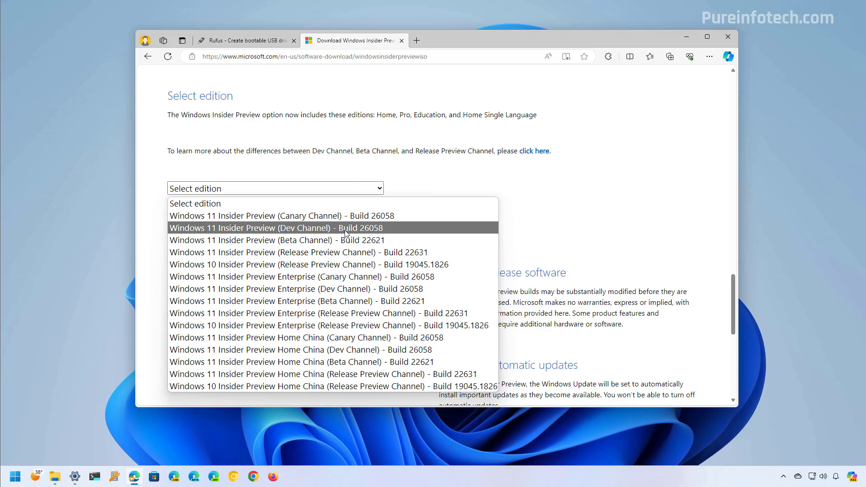
{"action": "left_click", "coordinate": [346, 233]}
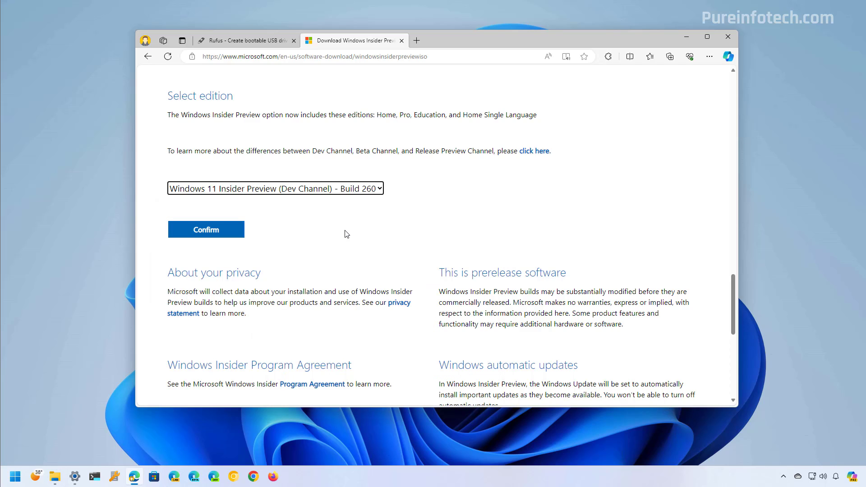
{"action": "left_click", "coordinate": [230, 237]}
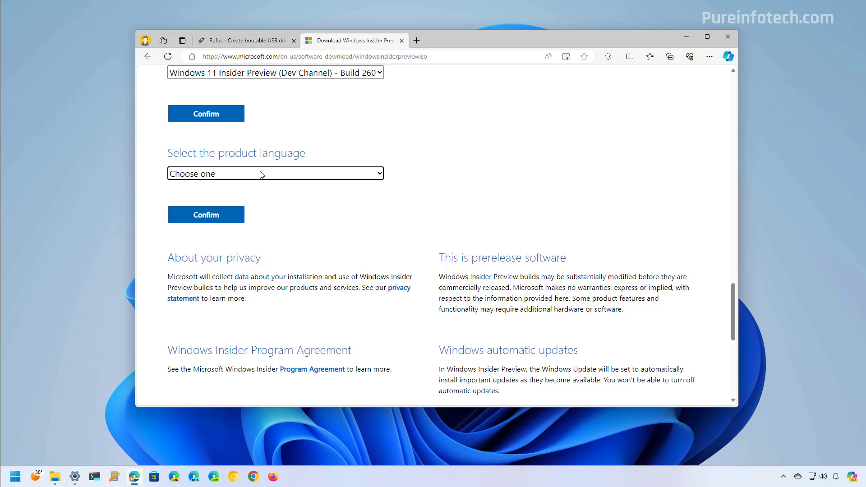
Choose English (United States) as the product language and confirm it.
{"action": "left_click", "coordinate": [249, 174]}
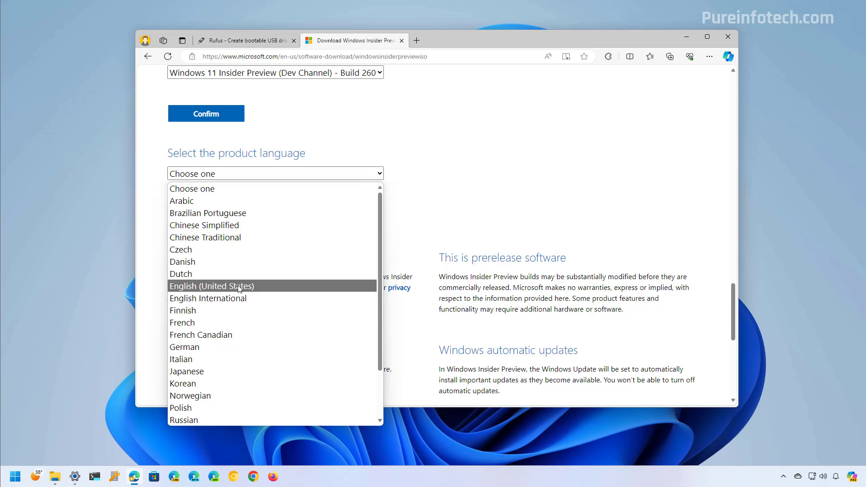
{"action": "left_click", "coordinate": [239, 289]}
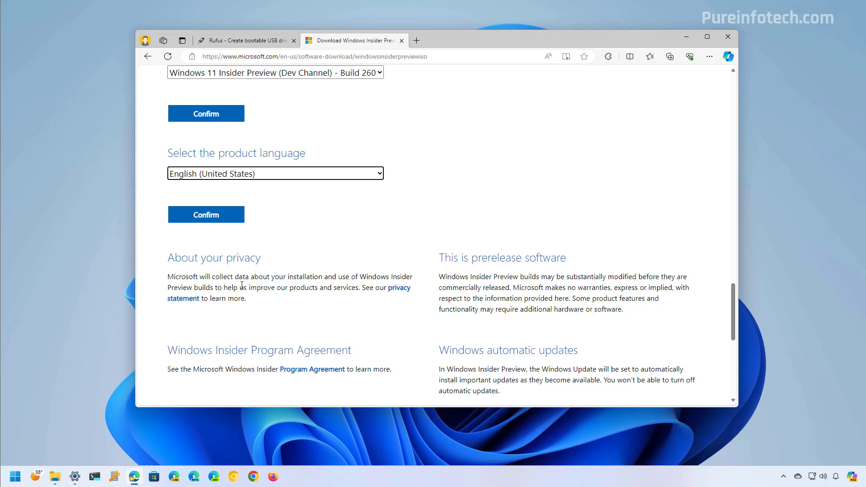
{"action": "left_click", "coordinate": [227, 218]}
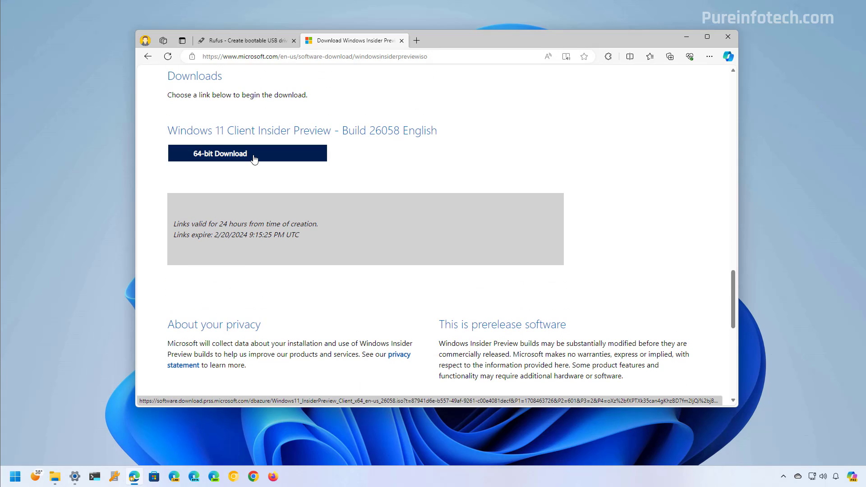
Start saving the 64-bit ISO download, then cancel it.
{"action": "left_click", "coordinate": [254, 159]}
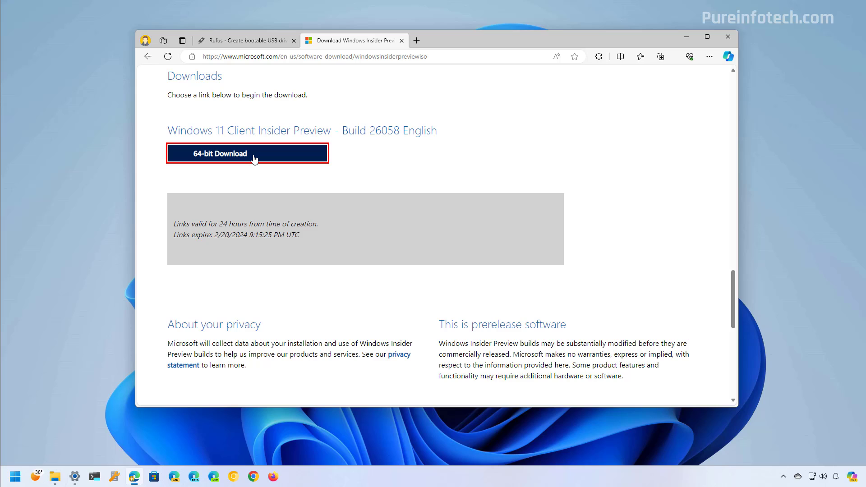
{"action": "left_click", "coordinate": [617, 102]}
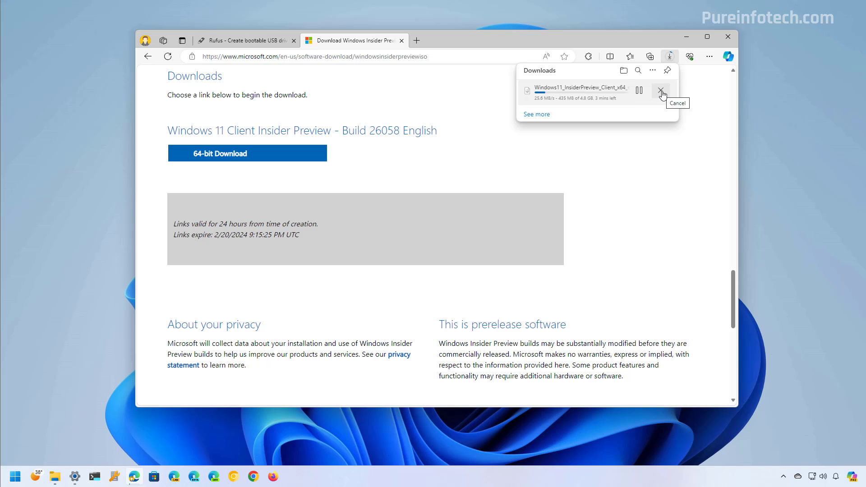
{"action": "left_click", "coordinate": [661, 91]}
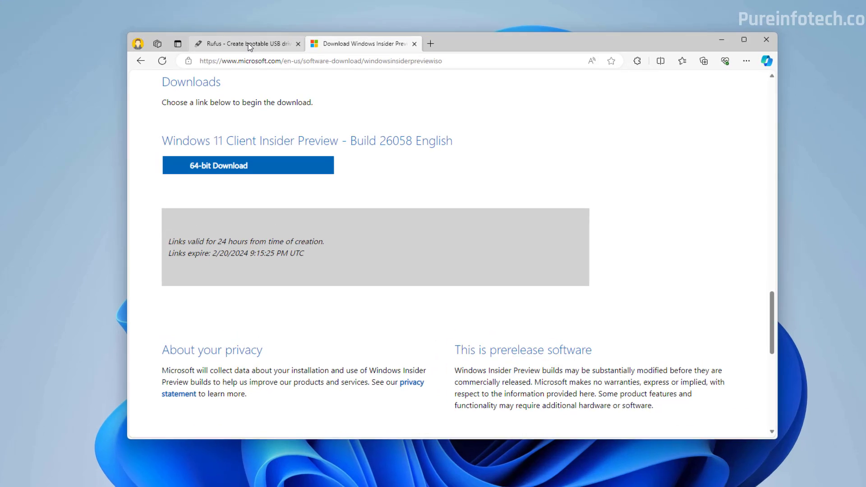
On rufus.ie, download rufus-4.4.exe from the Download section and save it.
{"action": "left_click", "coordinate": [247, 41]}
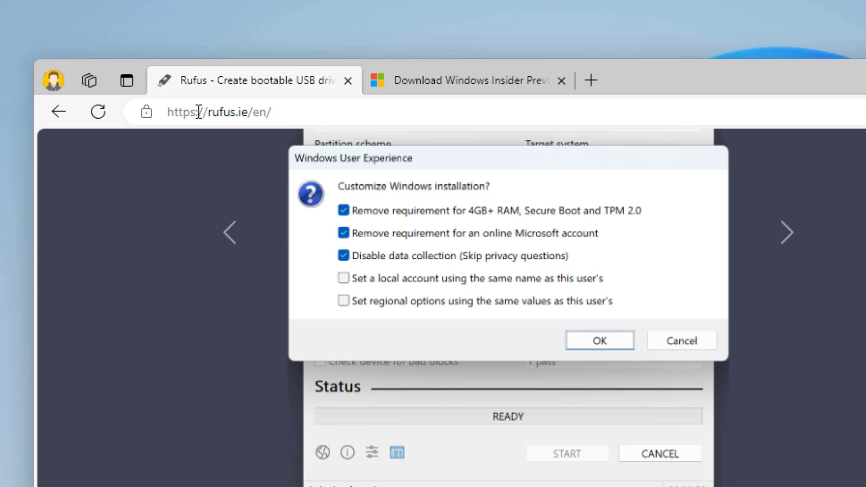
{"action": "scroll", "coordinate": [280, 304], "scroll_direction": "down", "scroll_amount": 5}
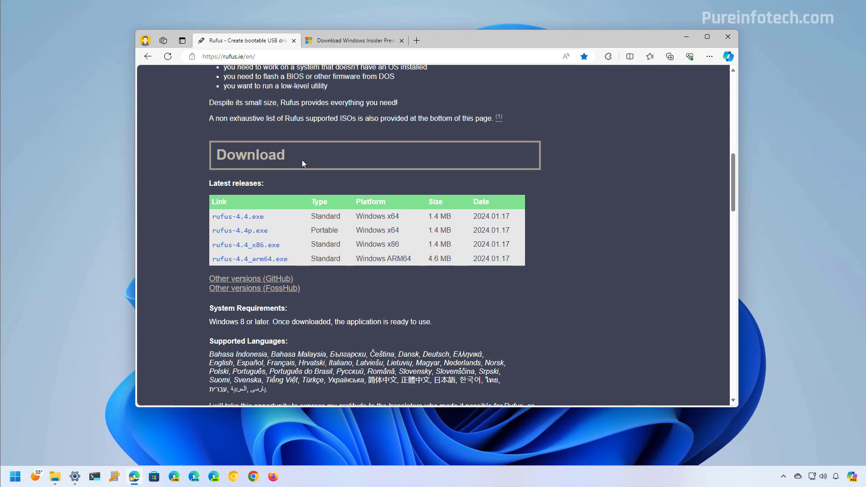
{"action": "left_click", "coordinate": [240, 219]}
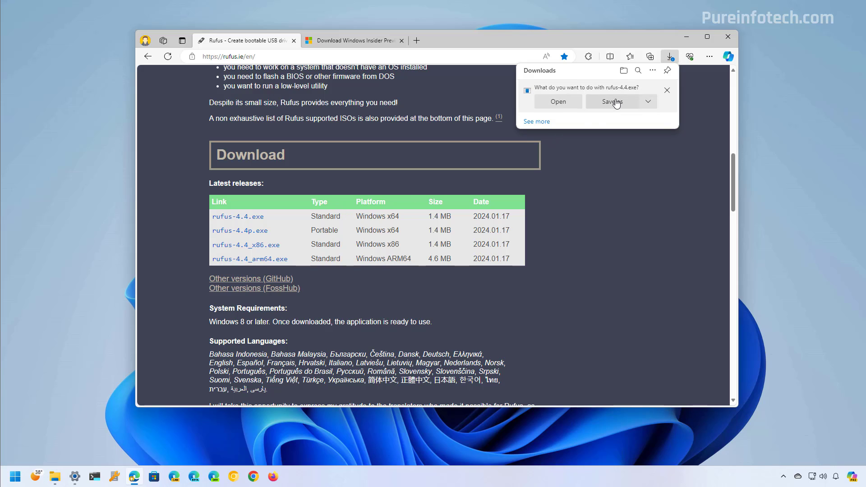
{"action": "left_click", "coordinate": [616, 102]}
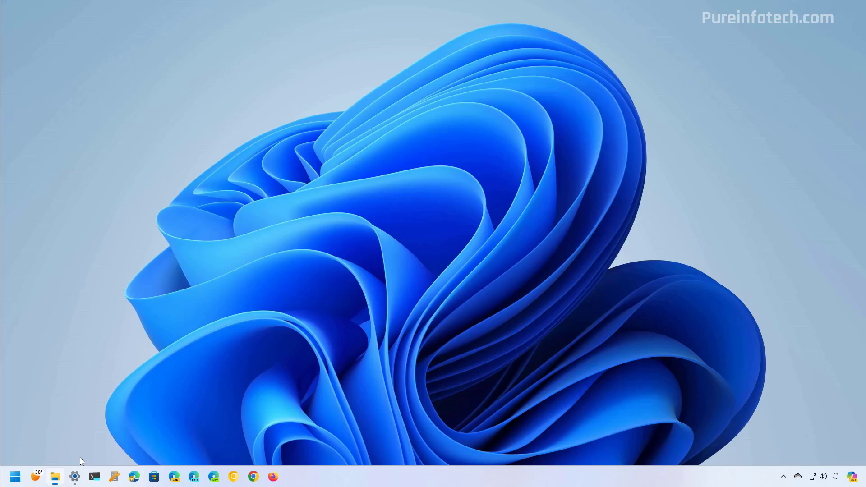
Run rufus-4.4.exe from File Explorer, approve the UAC prompt, and minimize Explorer.
{"action": "left_click", "coordinate": [55, 476]}
{"action": "left_click_drag", "start_coordinate": [369, 9], "coordinate": [366, 56]}
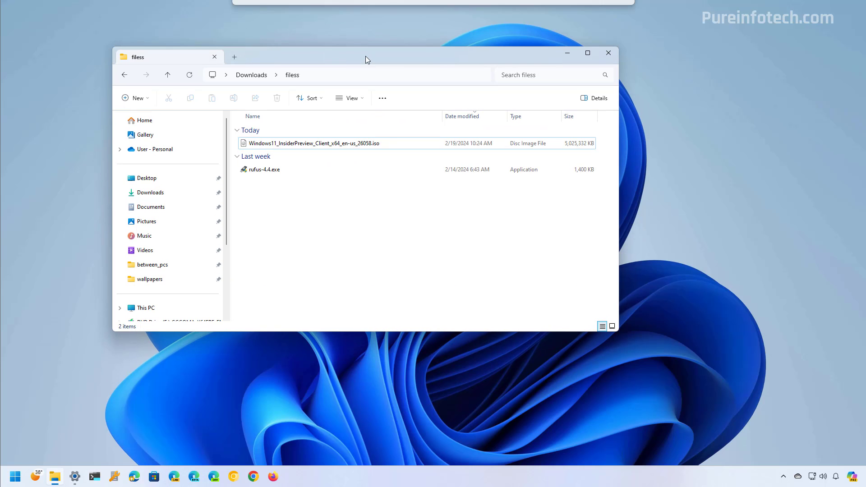
{"action": "double_click", "coordinate": [265, 170]}
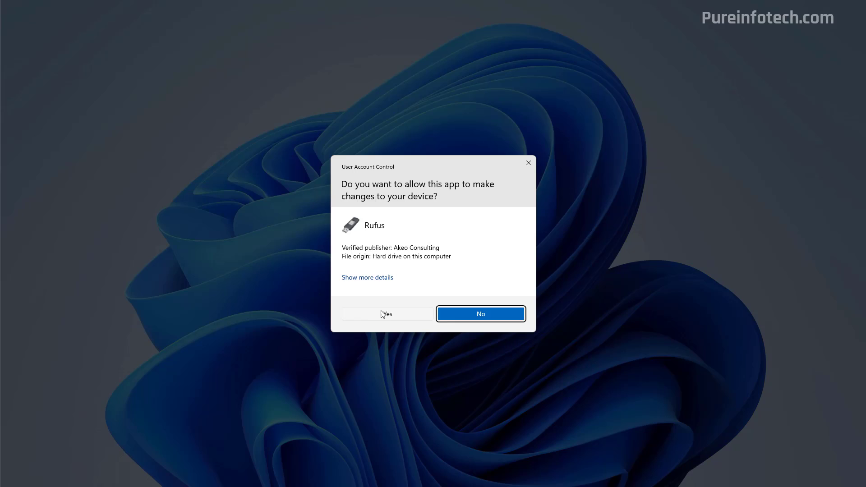
{"action": "left_click", "coordinate": [384, 313]}
{"action": "left_click", "coordinate": [567, 54]}
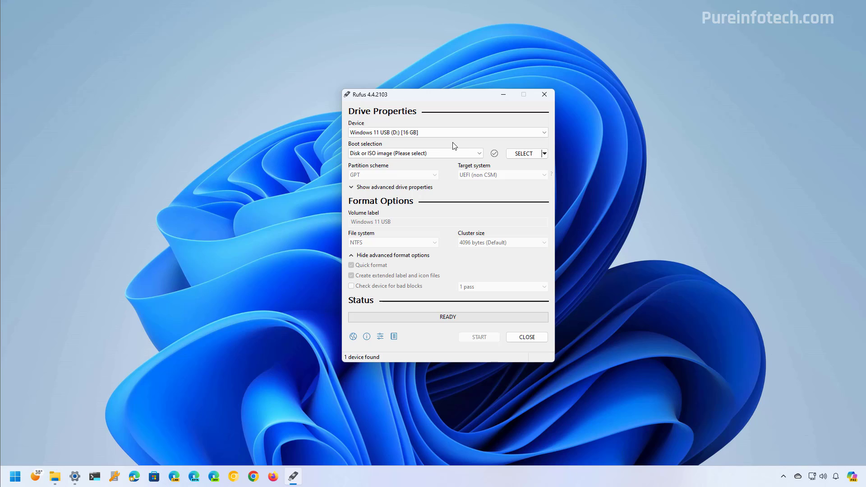
Target the Windows 11 USB (D:) 16 GB drive, load the Insider Preview ISO, label it 'Windows 11 24H2 USB'.
{"action": "left_click", "coordinate": [450, 132]}
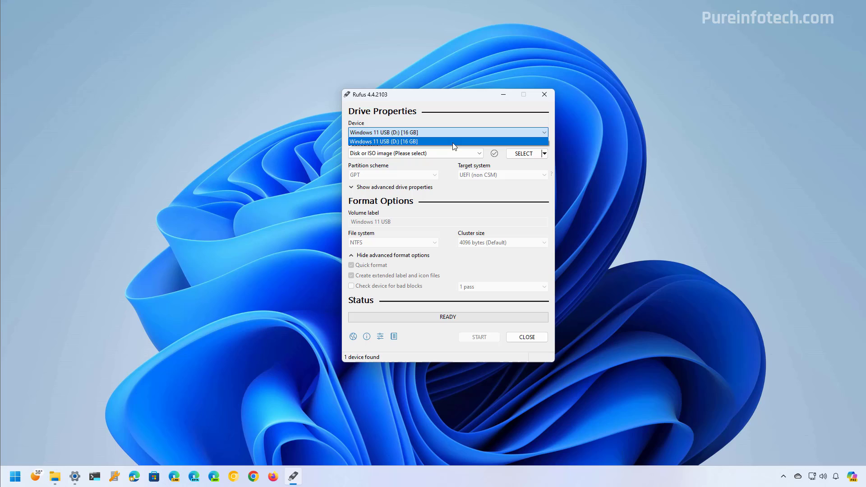
{"action": "left_click", "coordinate": [449, 143]}
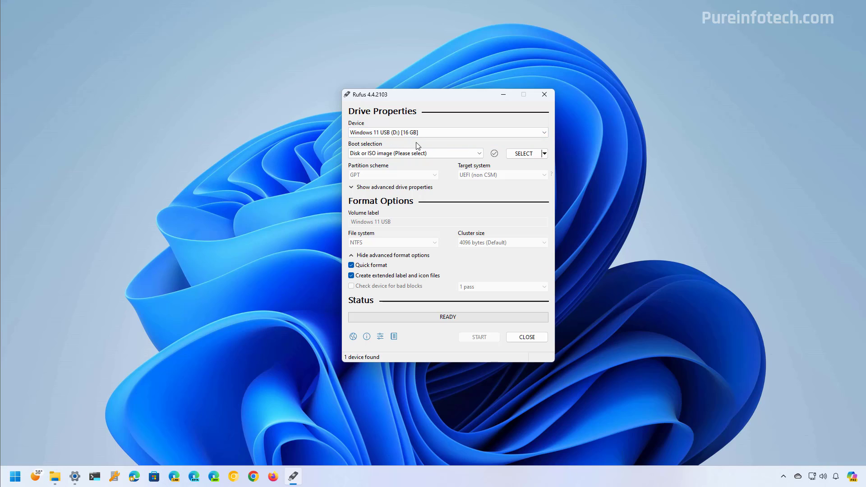
{"action": "left_click", "coordinate": [527, 154]}
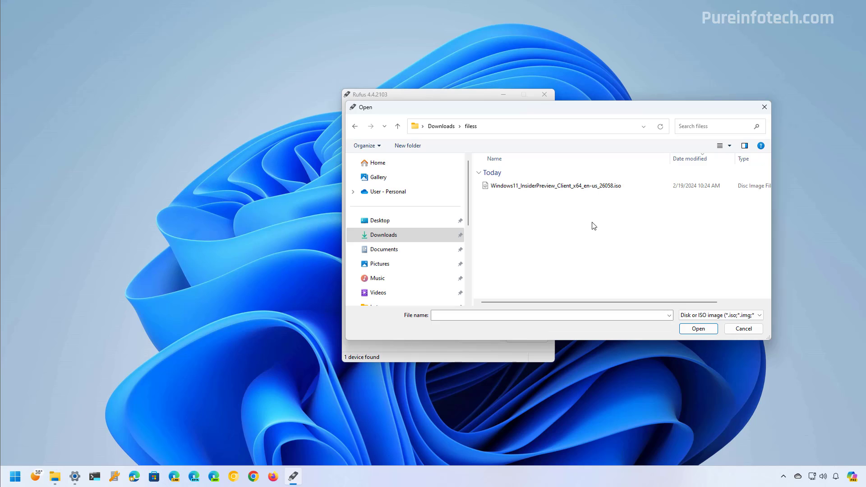
{"action": "left_click", "coordinate": [562, 190]}
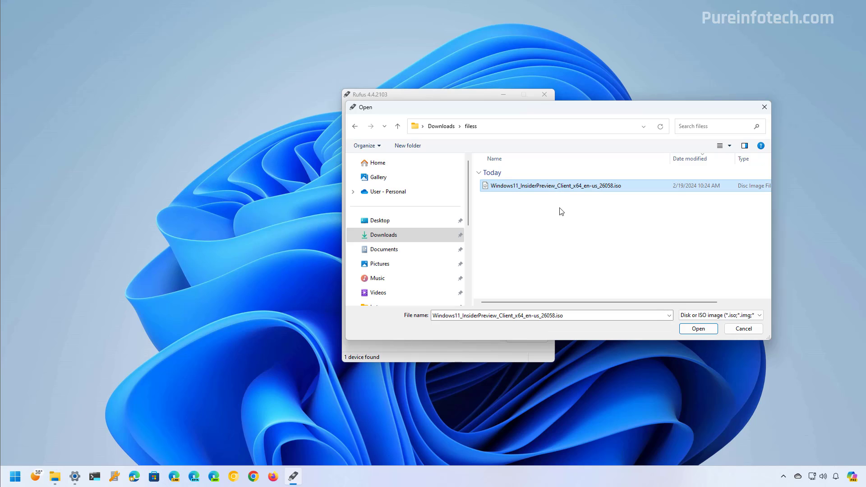
{"action": "left_click", "coordinate": [692, 331]}
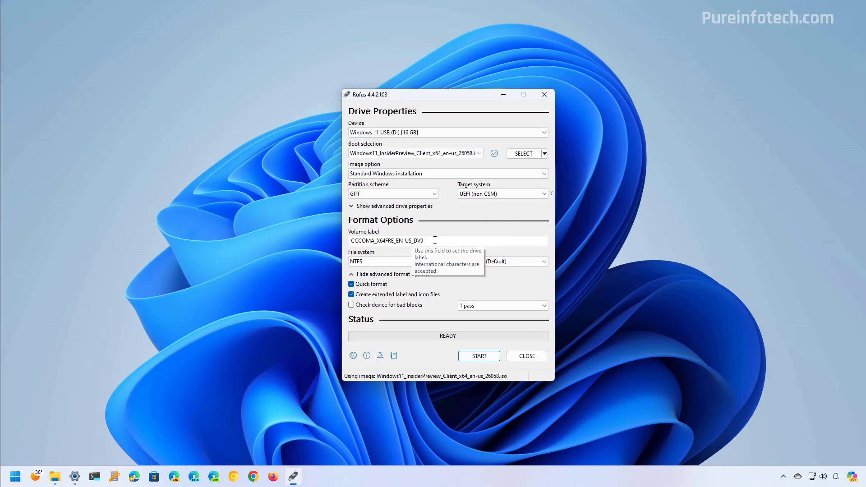
{"action": "left_click_drag", "start_coordinate": [434, 239], "coordinate": [350, 240]}
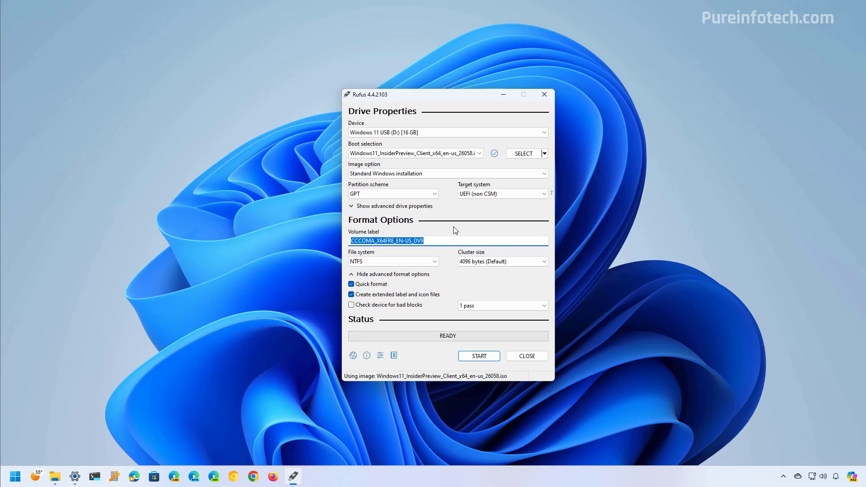
{"action": "type", "text": "Windows 11 24H2"}
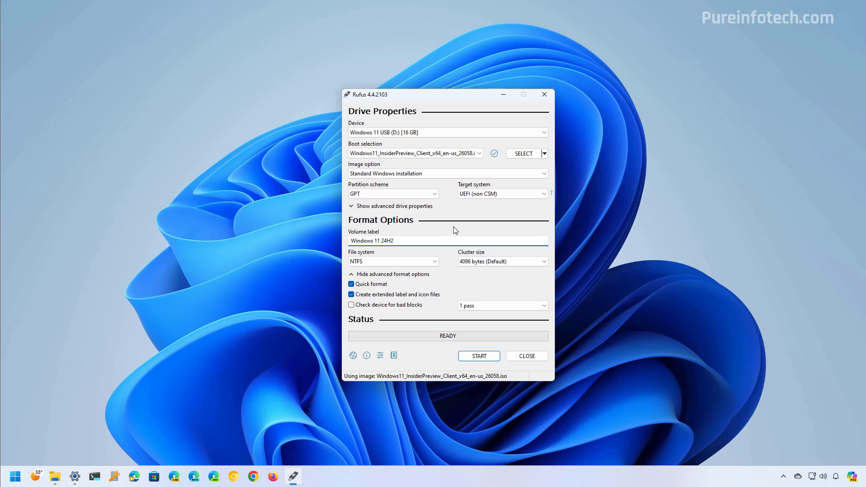
{"action": "type", "text": " USB"}
Start writing with all Windows customization options unchecked and accept erasing the USB drive.
{"action": "left_click", "coordinate": [485, 357]}
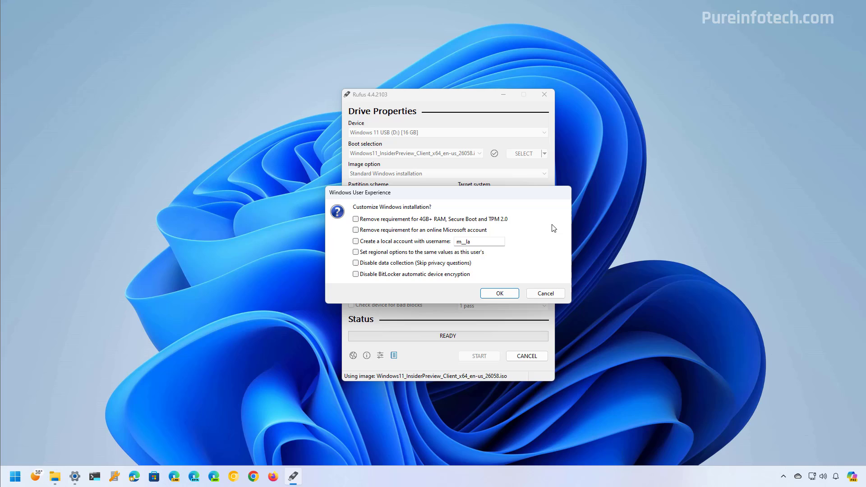
{"action": "left_click", "coordinate": [355, 219]}
{"action": "left_click", "coordinate": [355, 231]}
{"action": "left_click", "coordinate": [356, 230]}
{"action": "left_click", "coordinate": [356, 219]}
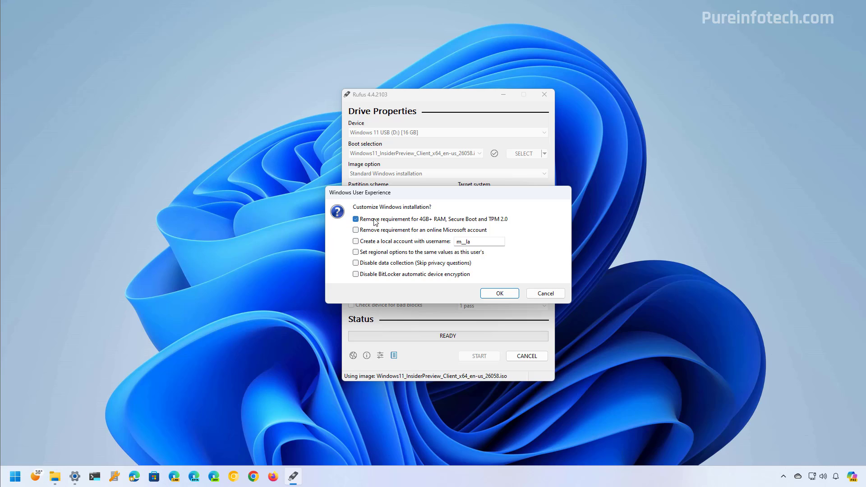
{"action": "left_click", "coordinate": [501, 294]}
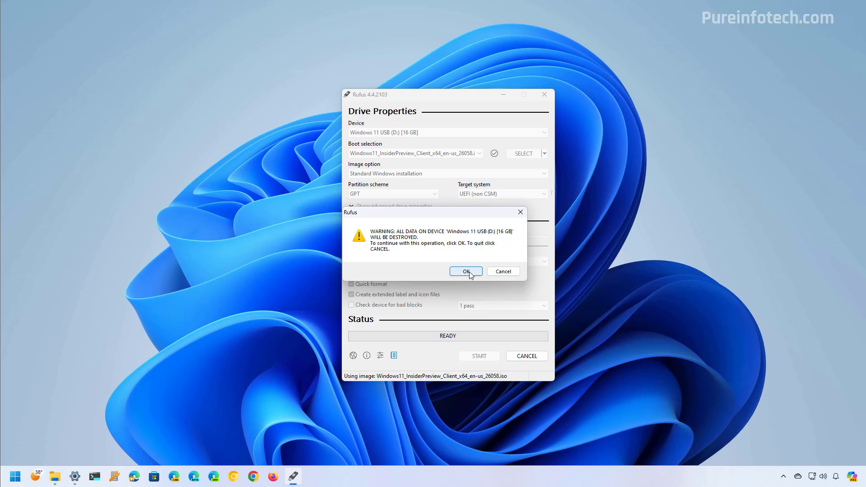
{"action": "left_click", "coordinate": [469, 271]}
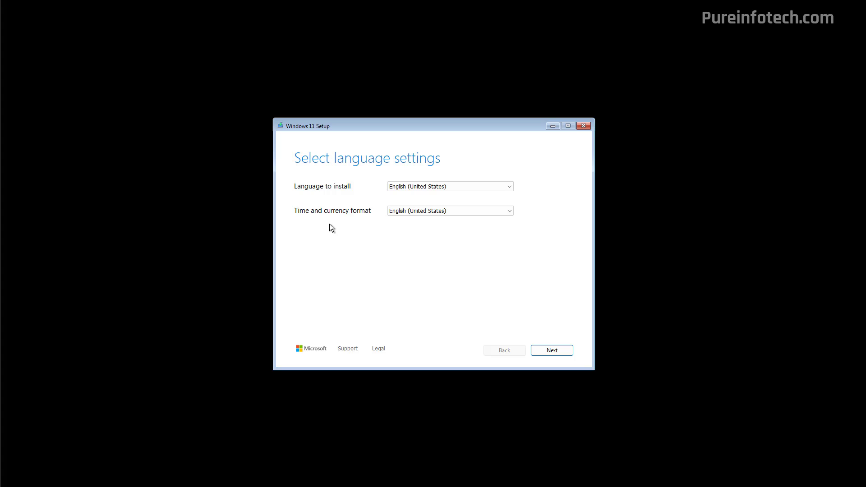
Keep English (United States) language settings and the US keyboard layout.
{"action": "left_click", "coordinate": [550, 354]}
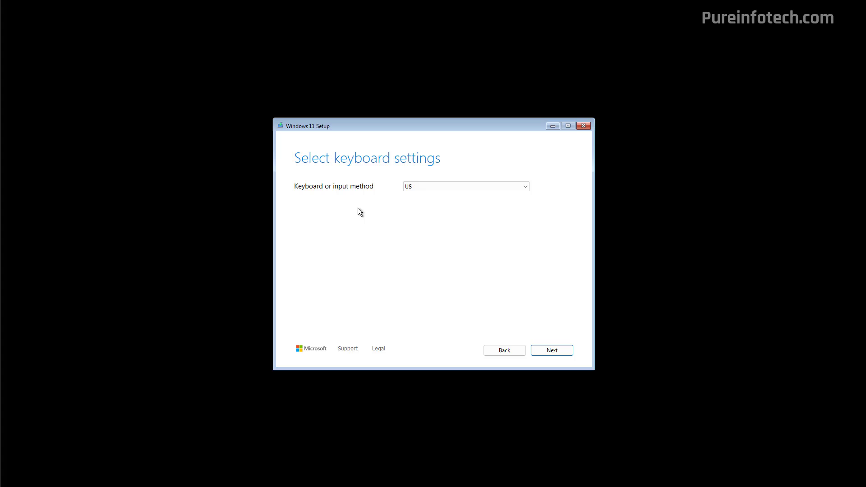
{"action": "left_click", "coordinate": [428, 188]}
{"action": "left_click", "coordinate": [429, 188]}
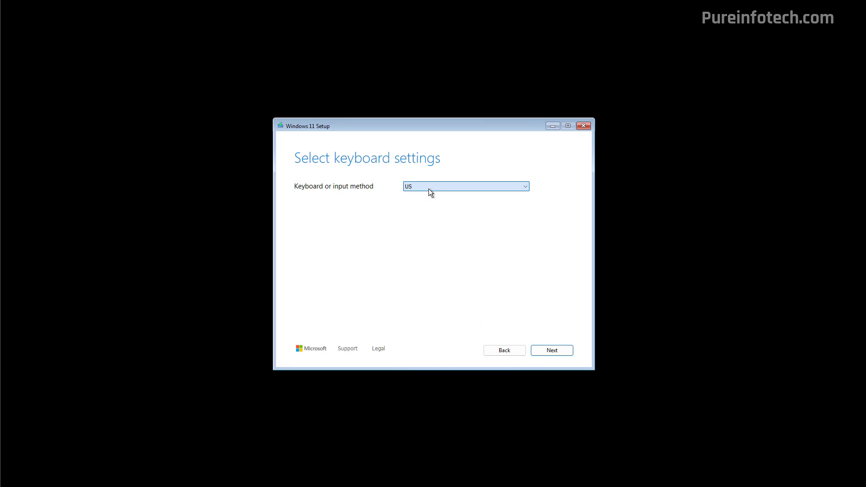
{"action": "left_click", "coordinate": [555, 352]}
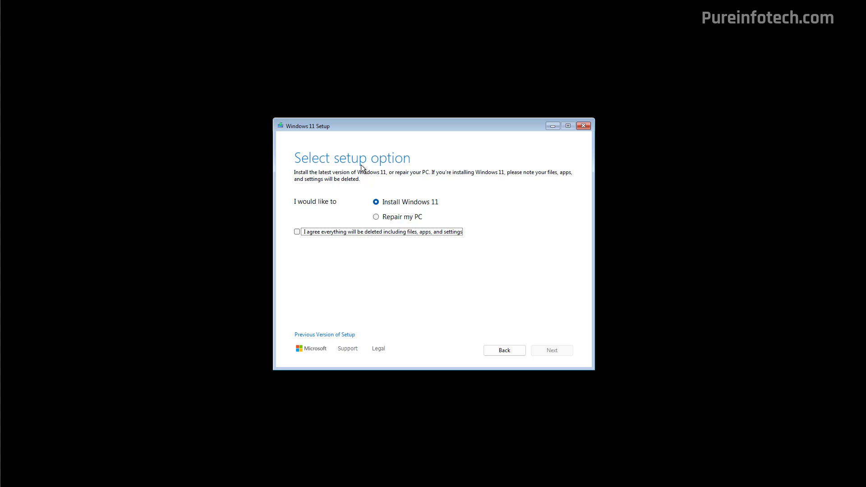
Choose Install Windows 11, agreeing that everything will be deleted.
{"action": "left_click", "coordinate": [377, 203]}
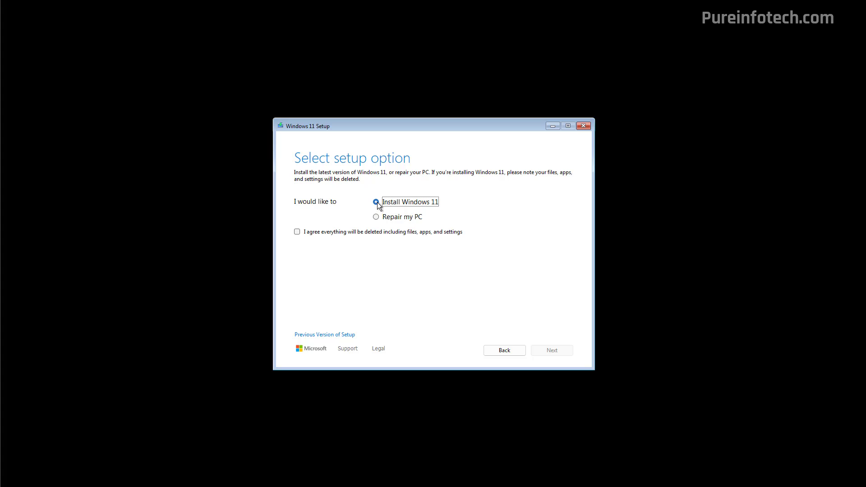
{"action": "left_click", "coordinate": [297, 232]}
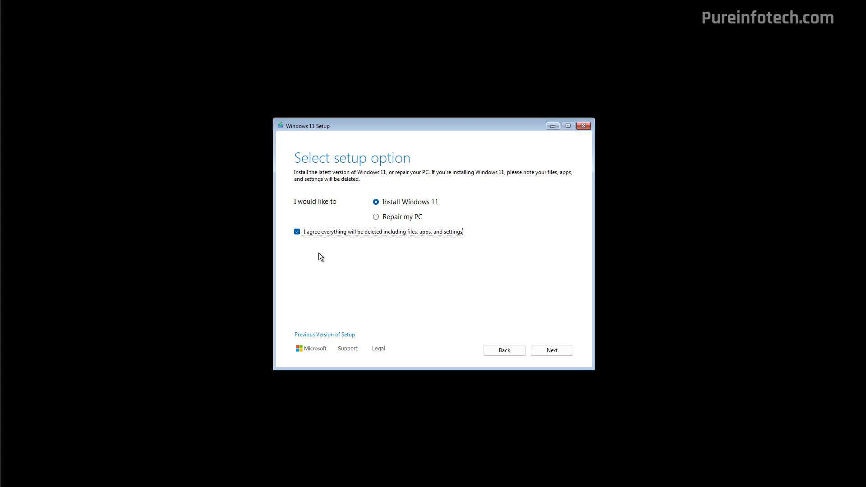
{"action": "left_click", "coordinate": [546, 350]}
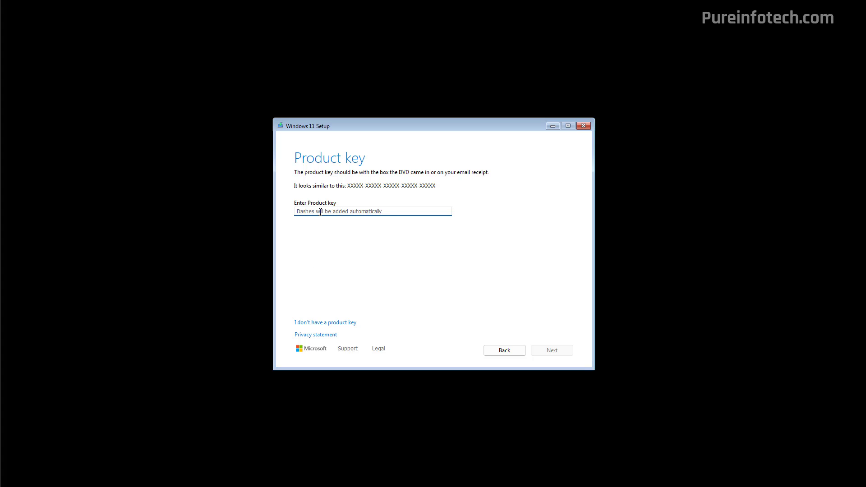
Proceed without a product key, select Windows 11 Pro, and accept the license terms.
{"action": "left_click", "coordinate": [324, 323]}
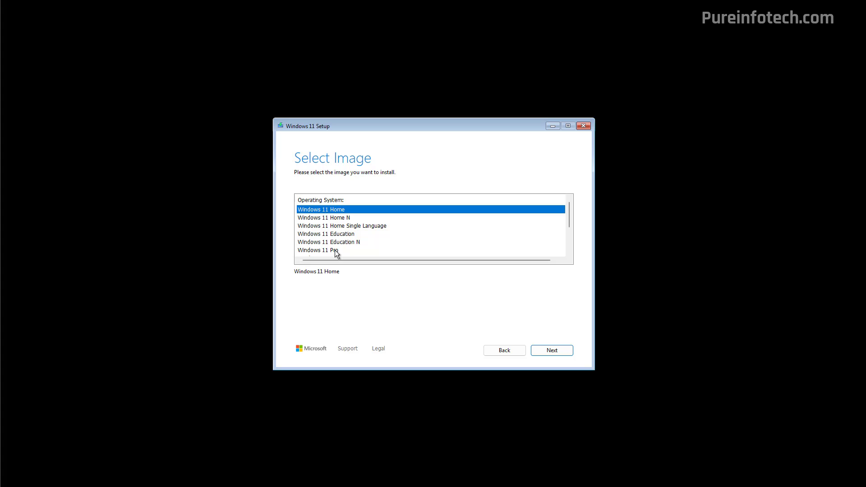
{"action": "left_click", "coordinate": [335, 250]}
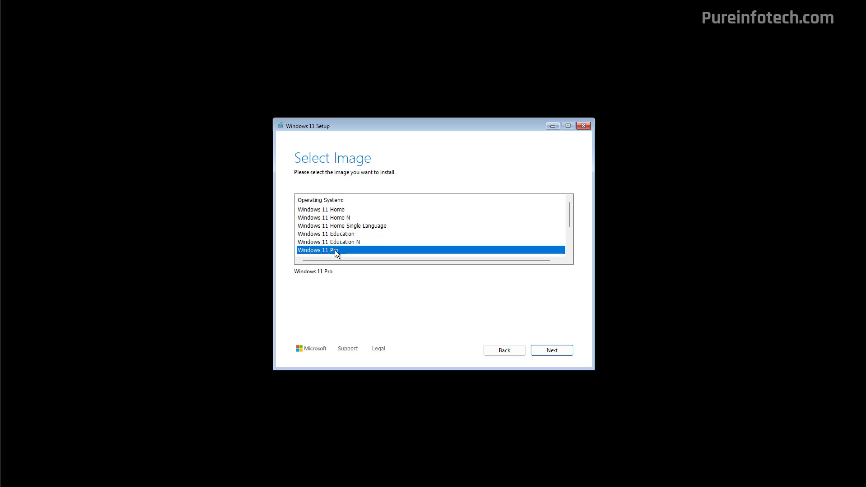
{"action": "left_click", "coordinate": [546, 348]}
{"action": "left_click", "coordinate": [563, 351]}
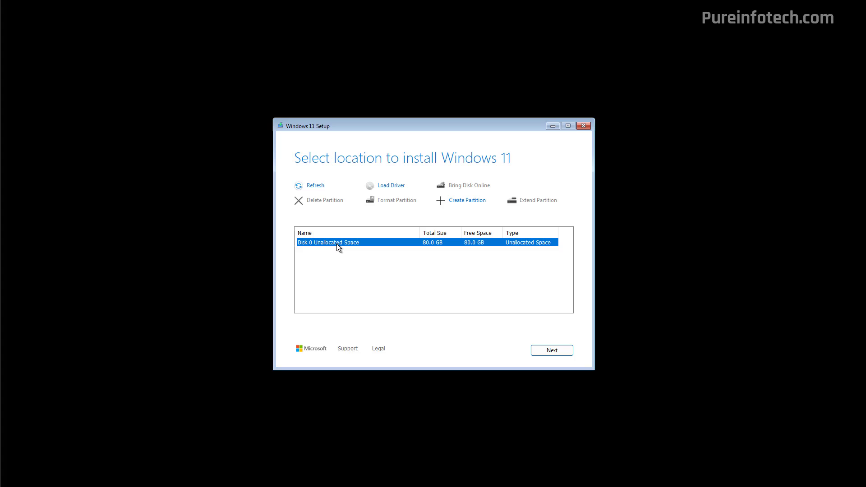
Target Disk 0's 80.0 GB unallocated space and start the installation.
{"action": "left_click", "coordinate": [543, 350]}
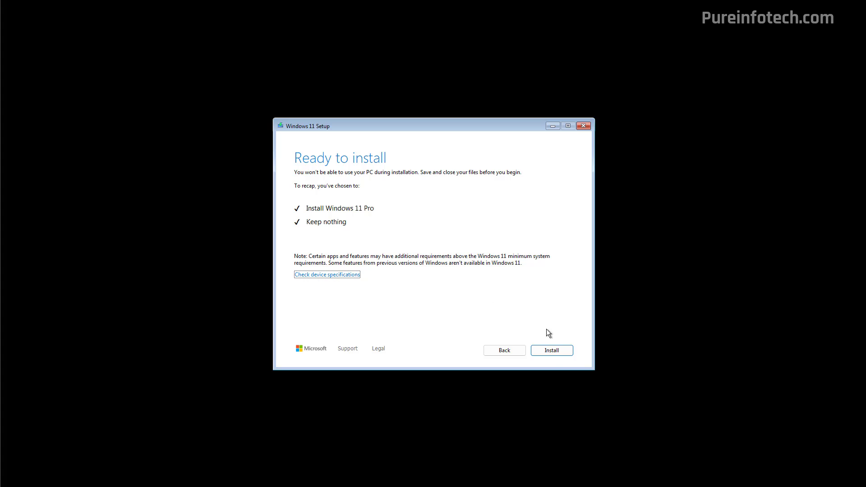
{"action": "left_click", "coordinate": [550, 351]}
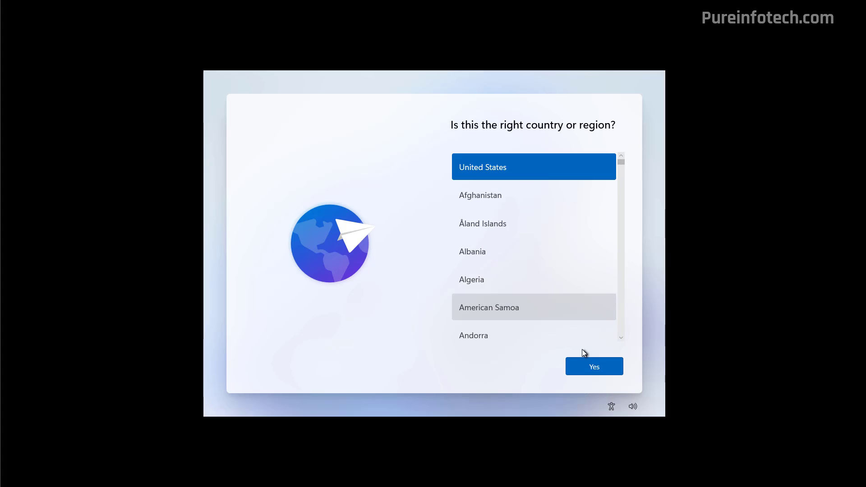
Confirm United States and the US keyboard, skip a second layout, and name the PC 'Pureinfotech'.
{"action": "left_click", "coordinate": [590, 371]}
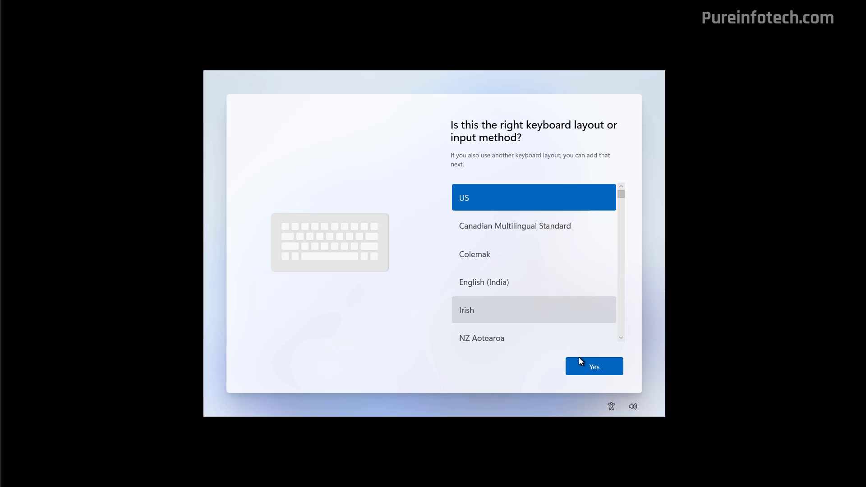
{"action": "left_click", "coordinate": [593, 370]}
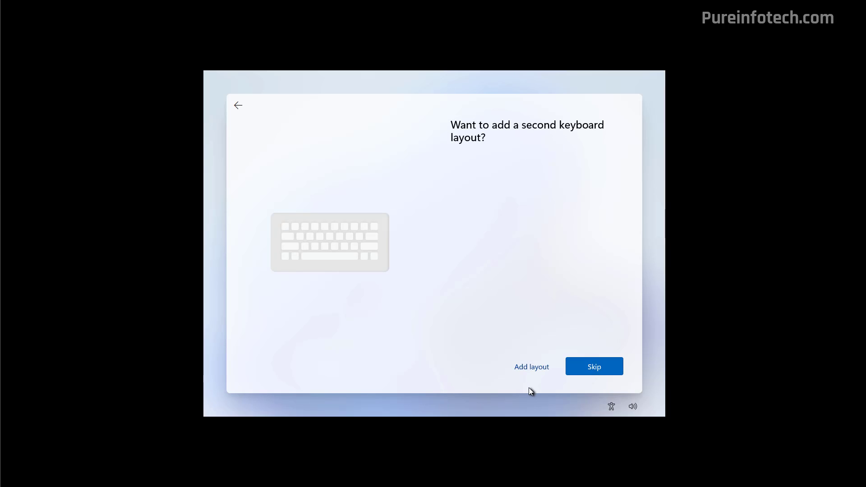
{"action": "left_click", "coordinate": [594, 367]}
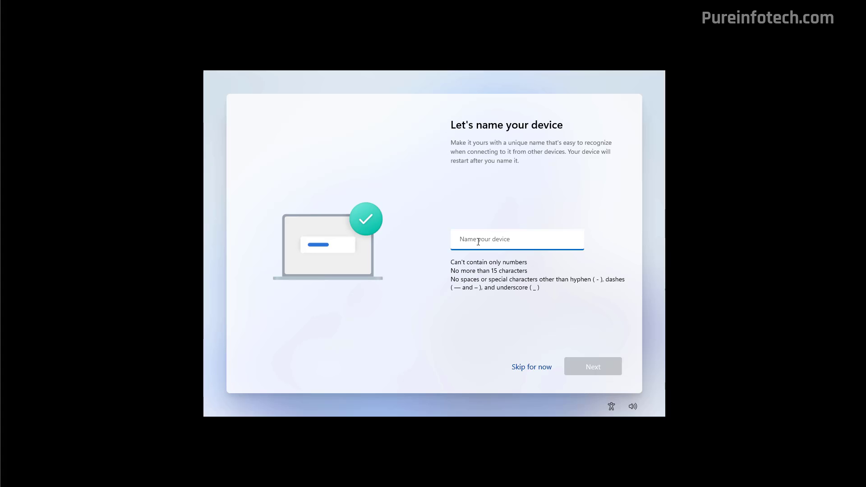
{"action": "type", "text": "Pureinfotech"}
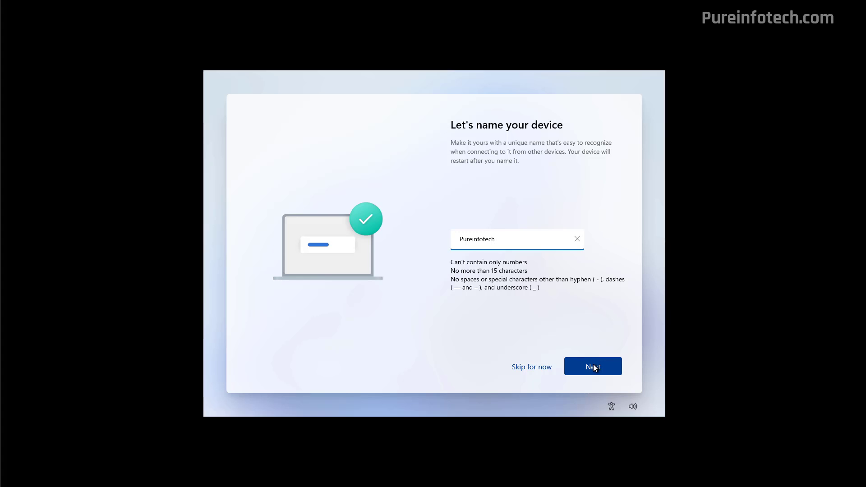
{"action": "left_click", "coordinate": [594, 366]}
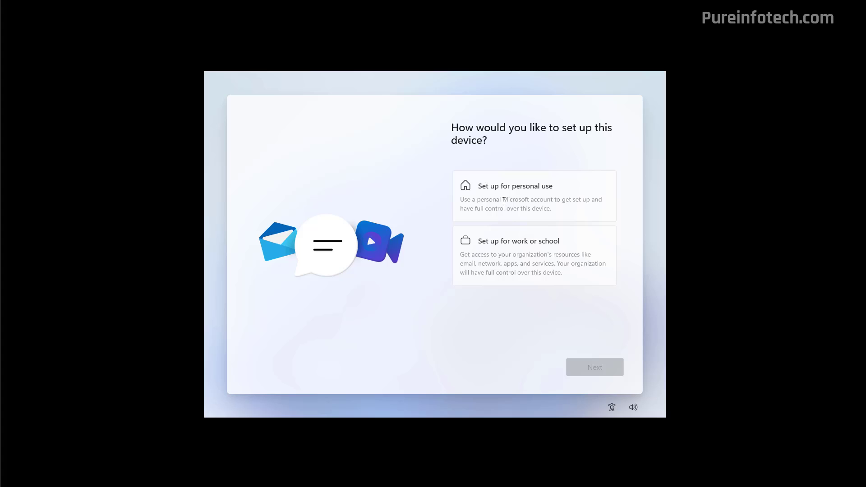
Set the device up for personal use and sign in with a Microsoft account.
{"action": "left_click", "coordinate": [514, 197]}
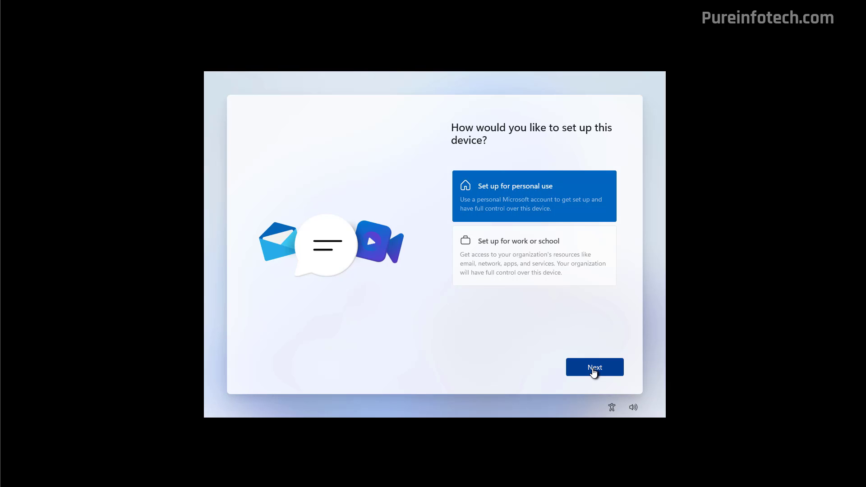
{"action": "left_click", "coordinate": [594, 369]}
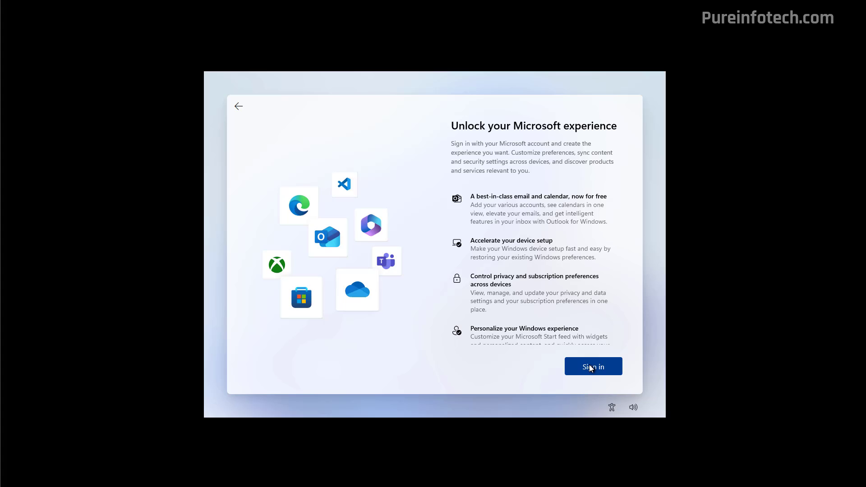
{"action": "left_click", "coordinate": [590, 366]}
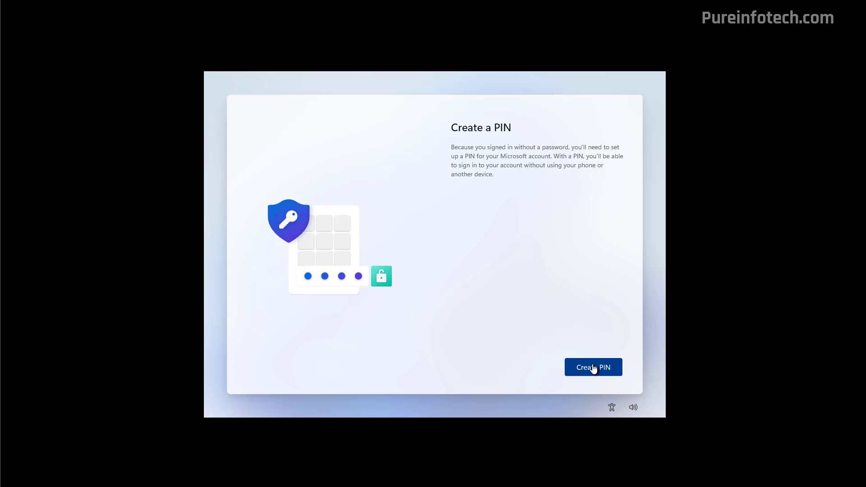
Create a four-digit sign-in PIN and enter it again to confirm.
{"action": "left_click", "coordinate": [593, 366]}
{"action": "type", "text": "1234"}
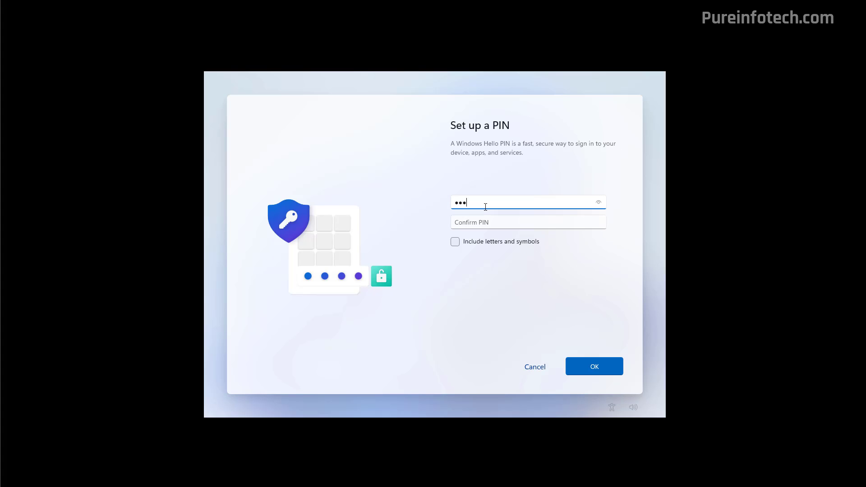
{"action": "key", "text": "Tab"}
{"action": "type", "text": "1234"}
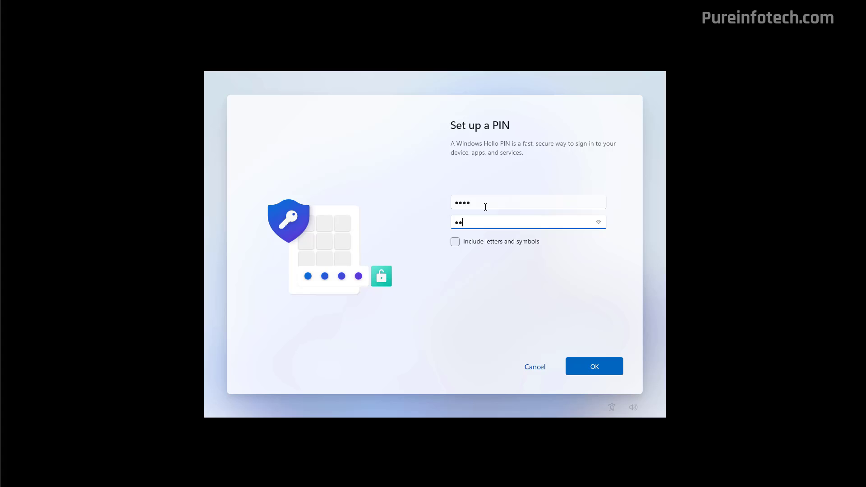
{"action": "left_click", "coordinate": [588, 367]}
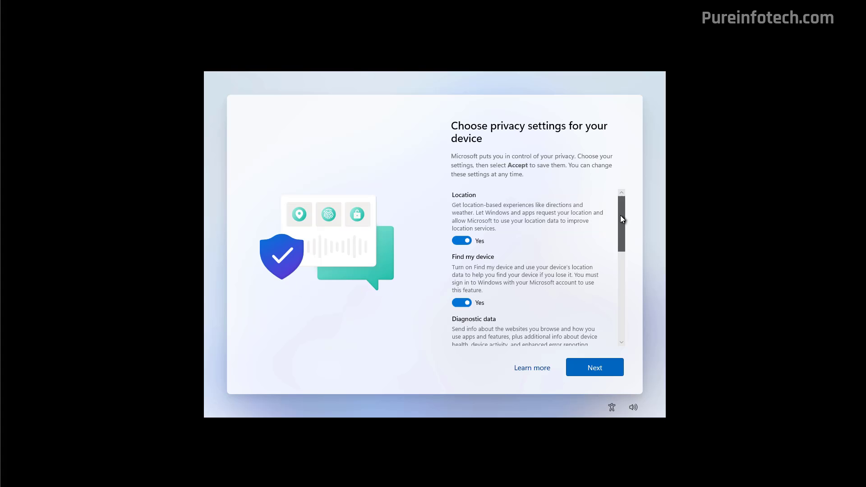
Go through the privacy settings page and accept the chosen settings.
{"action": "scroll", "coordinate": [622, 283], "scroll_direction": "down", "scroll_amount": 3}
{"action": "left_click_drag", "start_coordinate": [621, 286], "coordinate": [622, 304]}
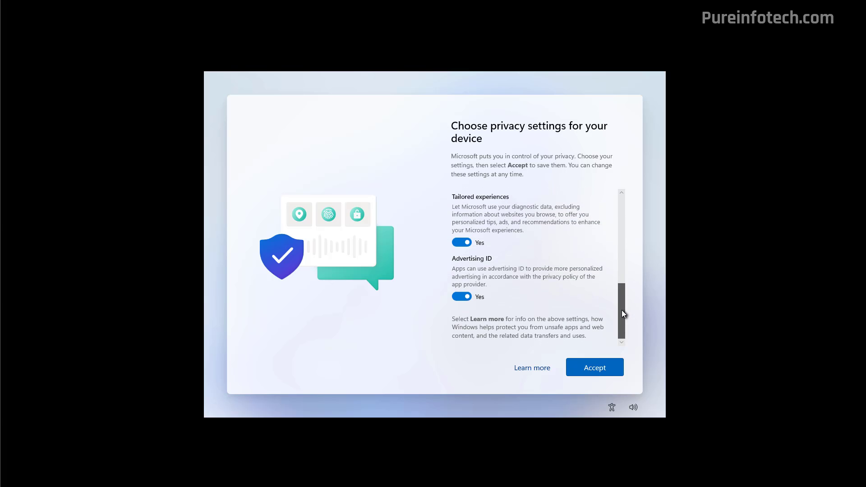
{"action": "left_click", "coordinate": [465, 243]}
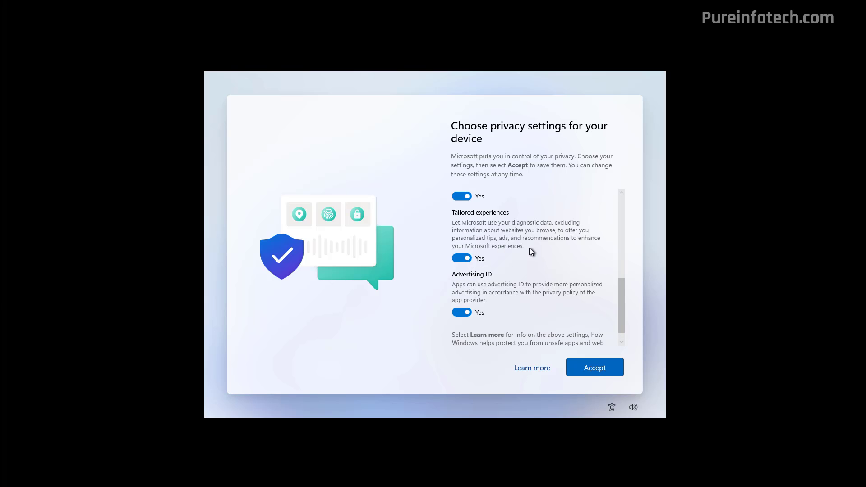
{"action": "scroll", "coordinate": [605, 329], "scroll_direction": "down", "scroll_amount": 1}
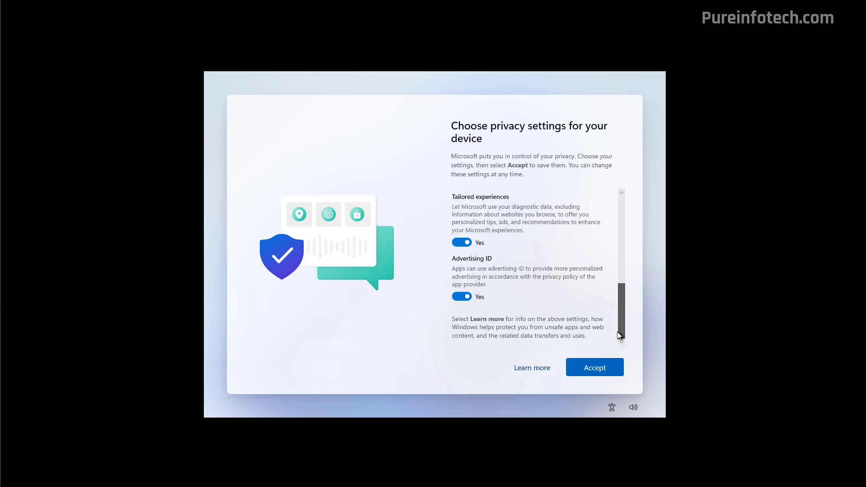
{"action": "left_click", "coordinate": [594, 369]}
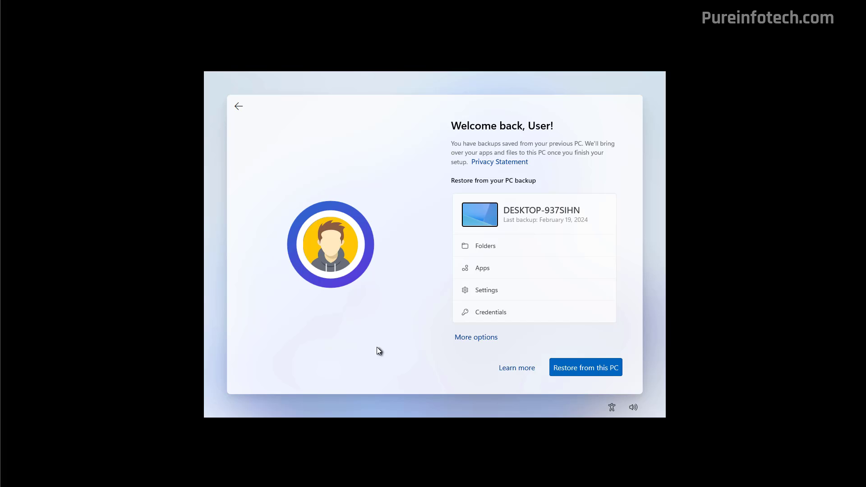
Set up as a new PC, skip customization and phone linking, keep files local, decline Game Pass.
{"action": "left_click", "coordinate": [474, 338]}
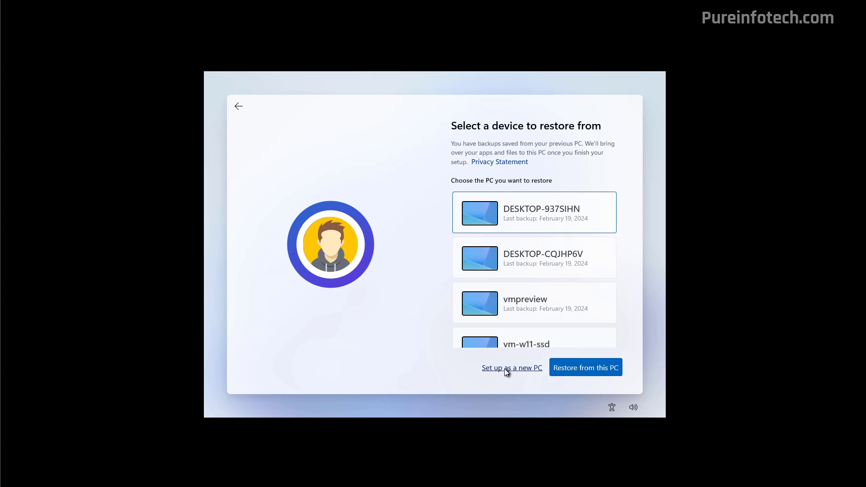
{"action": "left_click", "coordinate": [504, 368]}
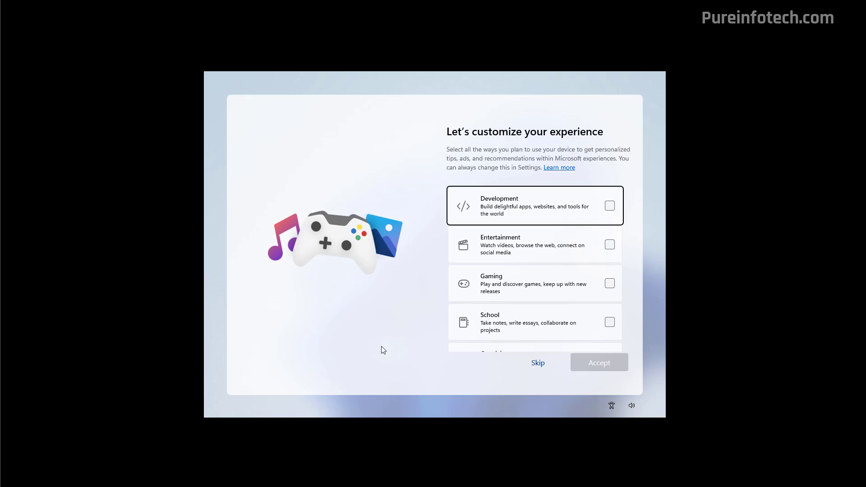
{"action": "left_click", "coordinate": [539, 363]}
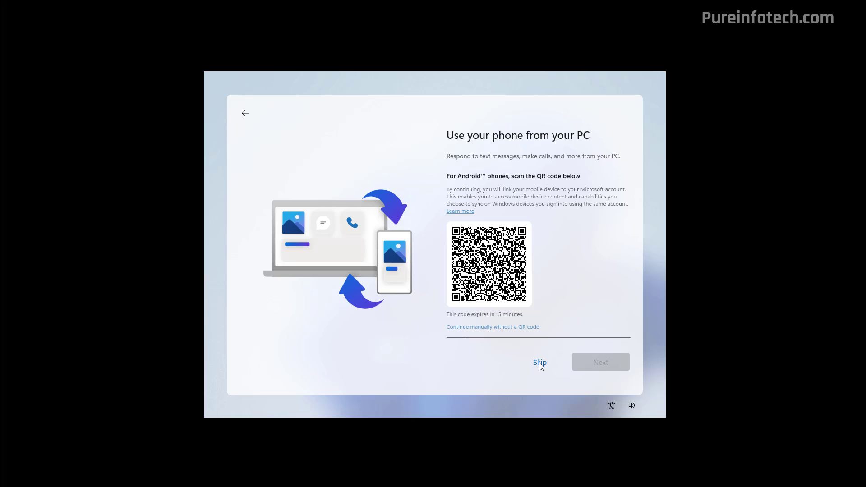
{"action": "left_click", "coordinate": [539, 363]}
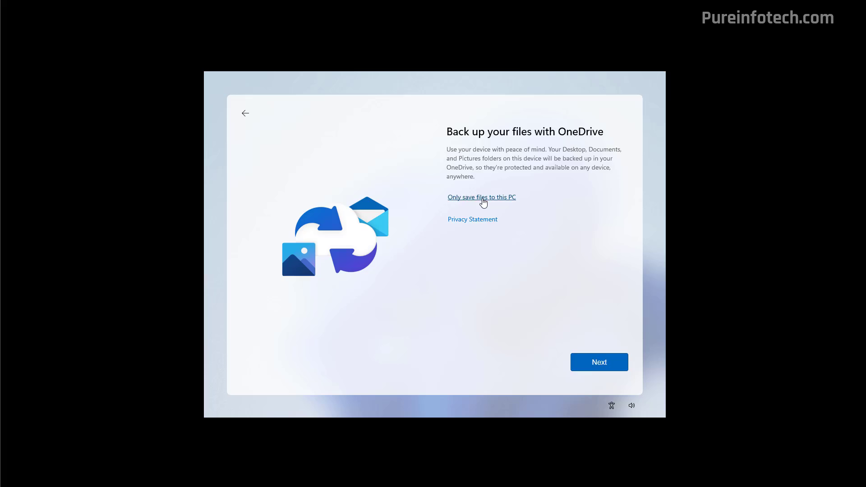
{"action": "left_click", "coordinate": [482, 199]}
{"action": "left_click", "coordinate": [533, 364]}
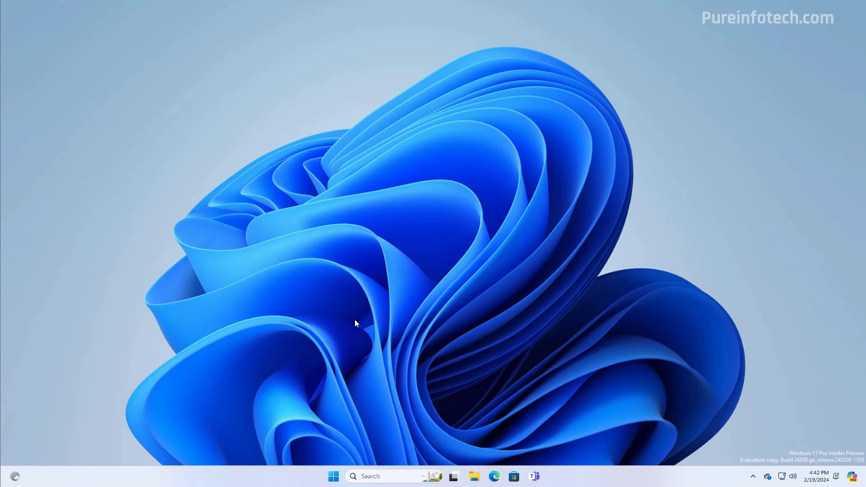
Verify in System > About that Windows 11 Pro 24H2, build 26058.1000, is installed, then go to Windows Update.
{"action": "left_click", "coordinate": [334, 477]}
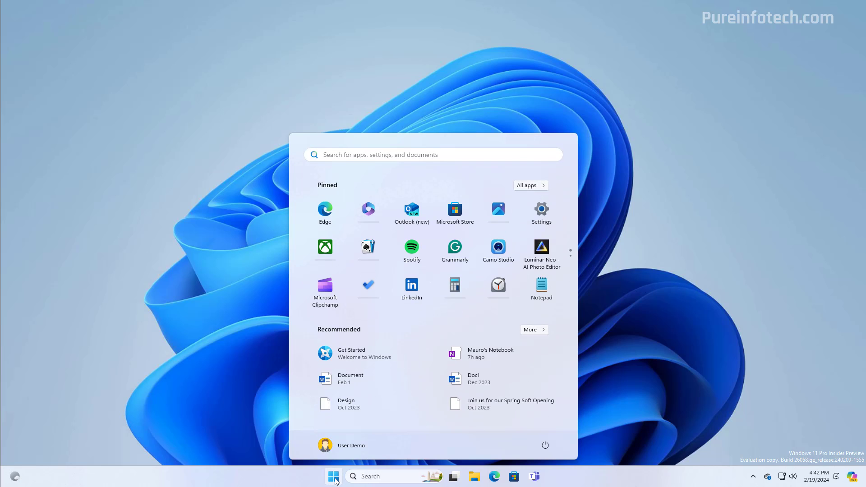
{"action": "left_click", "coordinate": [542, 211]}
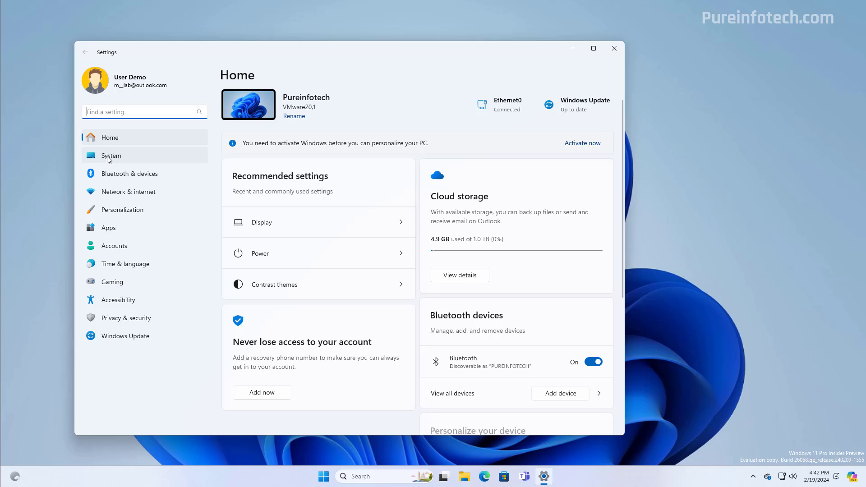
{"action": "left_click", "coordinate": [111, 156]}
{"action": "scroll", "coordinate": [348, 190], "scroll_direction": "down", "scroll_amount": 10}
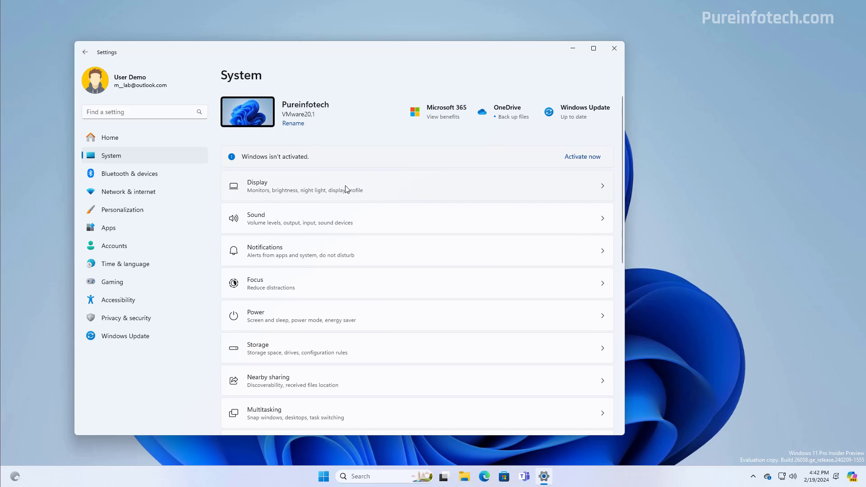
{"action": "left_click", "coordinate": [278, 407]}
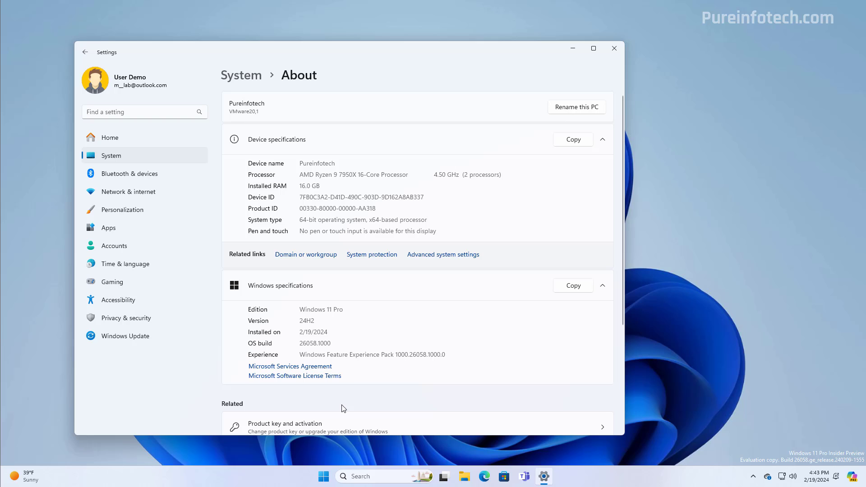
{"action": "left_click", "coordinate": [142, 340]}
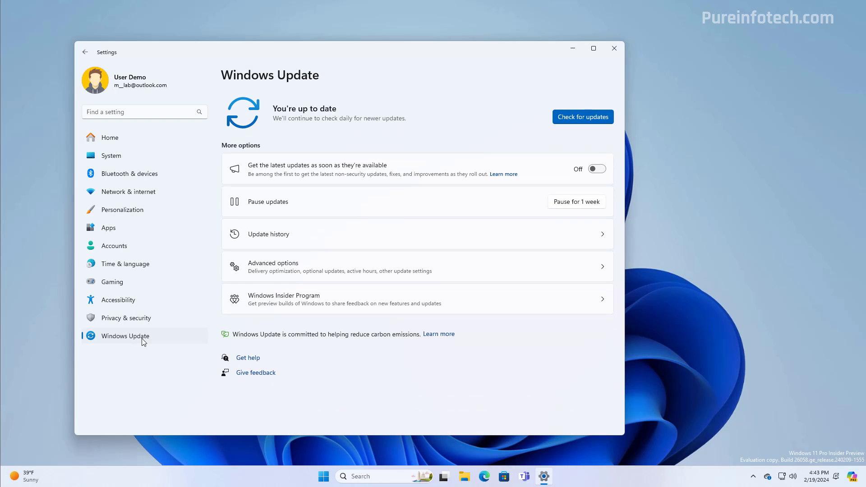
Link the Microsoft account to the Insider Program's Dev Channel and switch on 'Get the latest updates as soon as they're available'.
{"action": "left_click", "coordinate": [357, 308]}
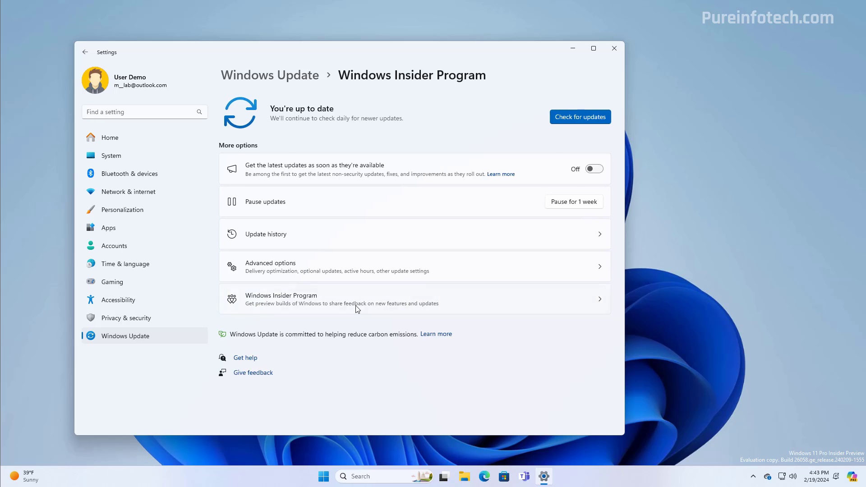
{"action": "left_click", "coordinate": [408, 130]}
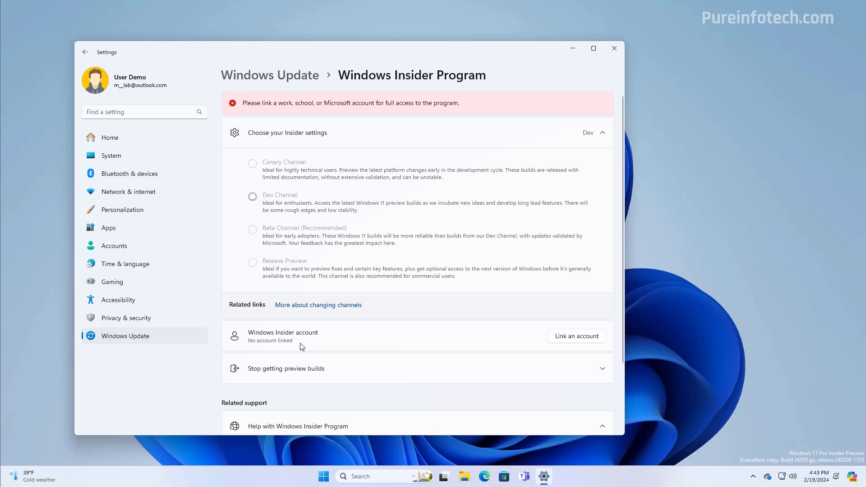
{"action": "left_click", "coordinate": [570, 339]}
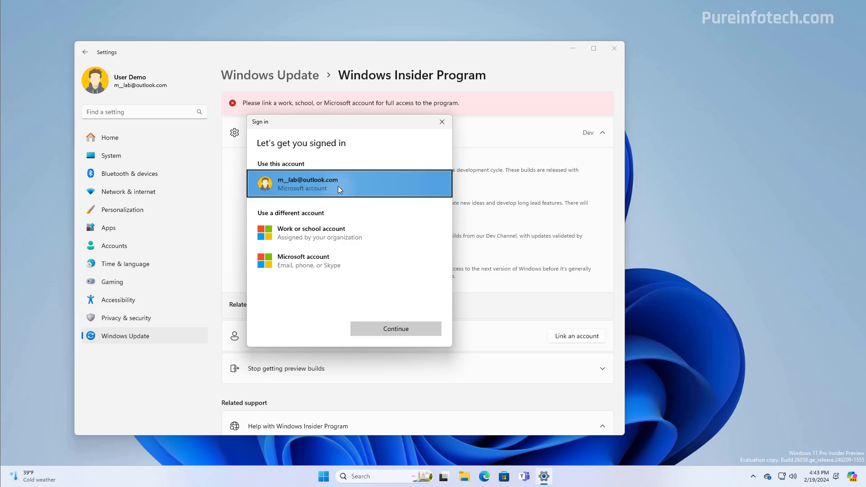
{"action": "left_click", "coordinate": [402, 331]}
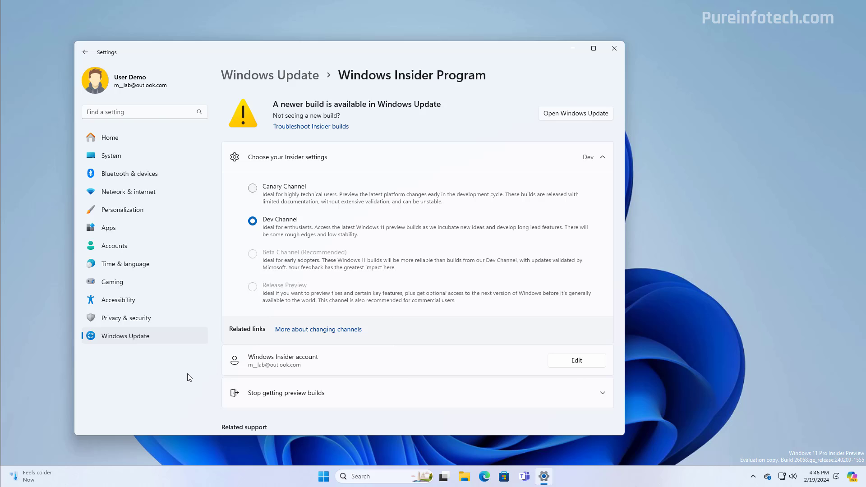
{"action": "left_click", "coordinate": [156, 336]}
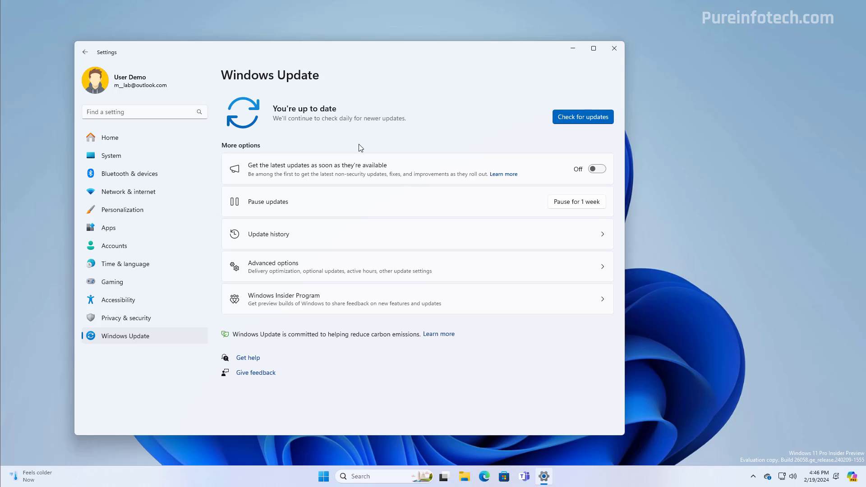
{"action": "left_click", "coordinate": [597, 171]}
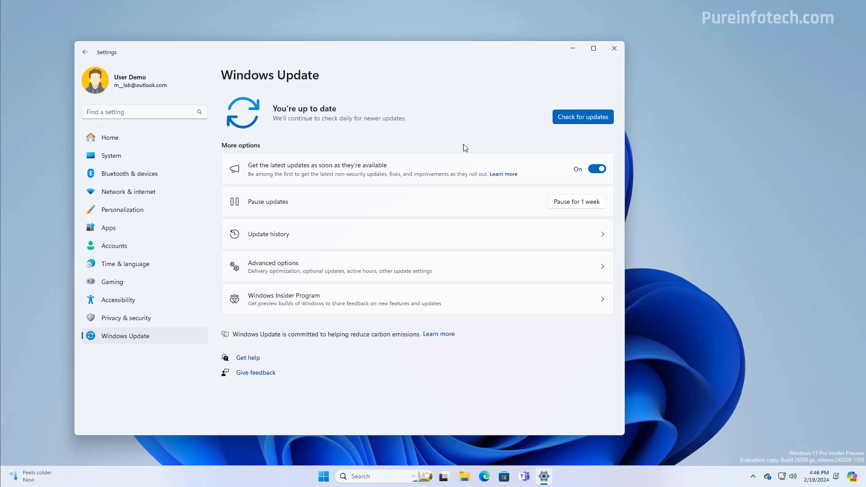